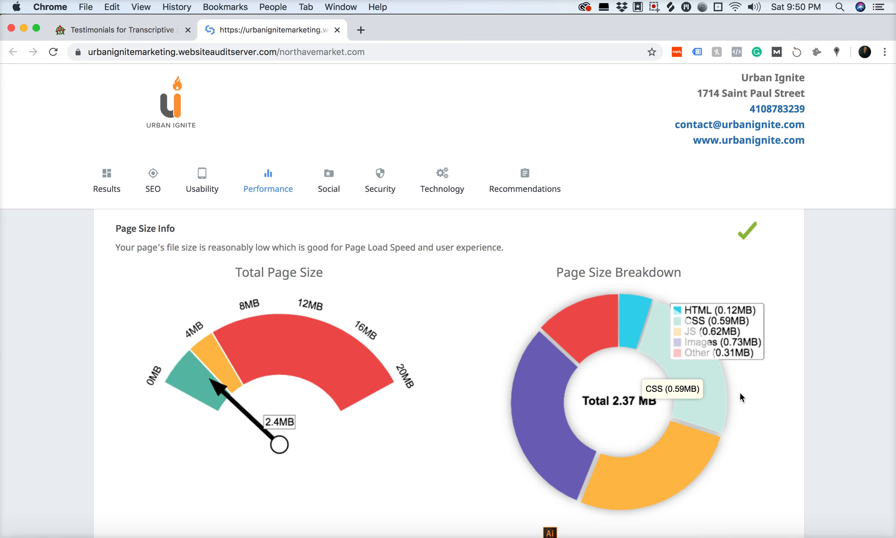
# - Check the file size of Stock_Image_001 in Finder's Example folder against the page size breakdown in Chrome
pyautogui.rightClick(663, 535)
pyautogui.click(662, 535)
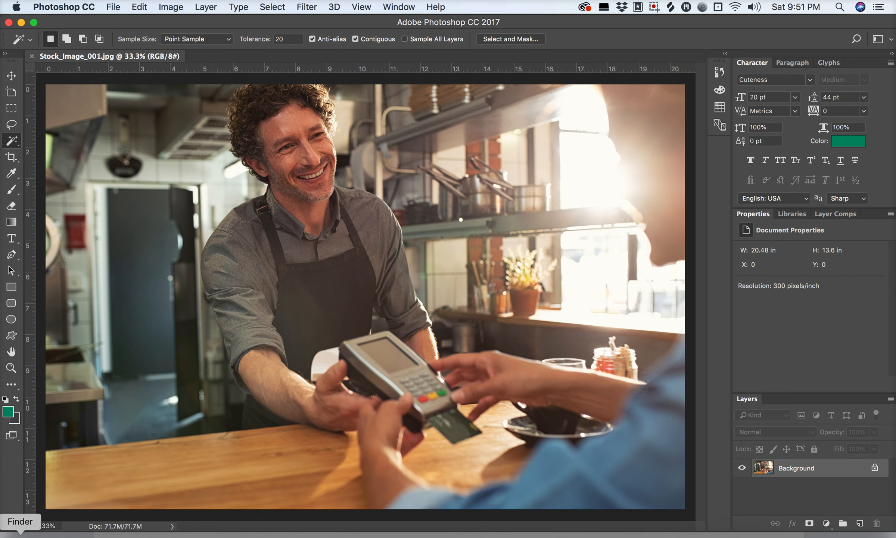
pyautogui.click(20, 535)
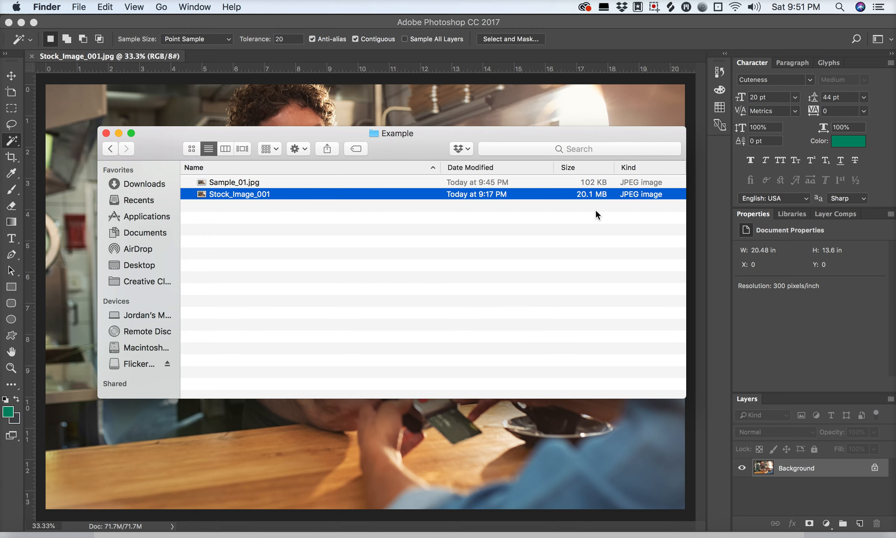
pyautogui.click(422, 535)
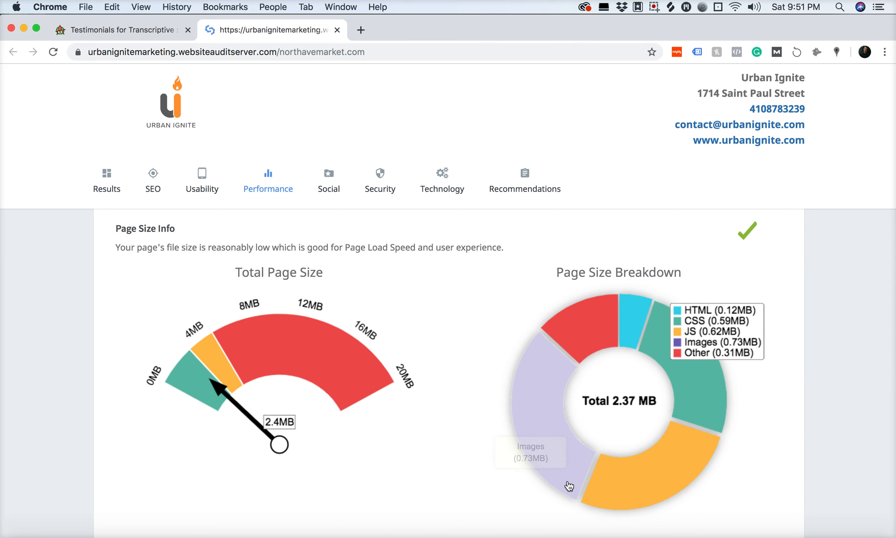
# - Switch to Photoshop and create a 1200 × 600 pixel document named Blog Template Layout at 300 pixels/inch
pyautogui.click(662, 536)
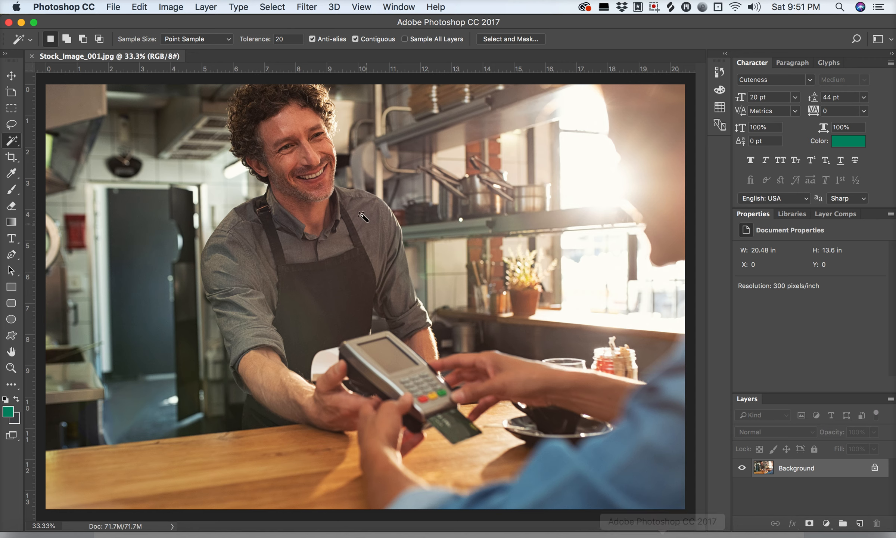
pyautogui.click(113, 7)
pyautogui.click(122, 23)
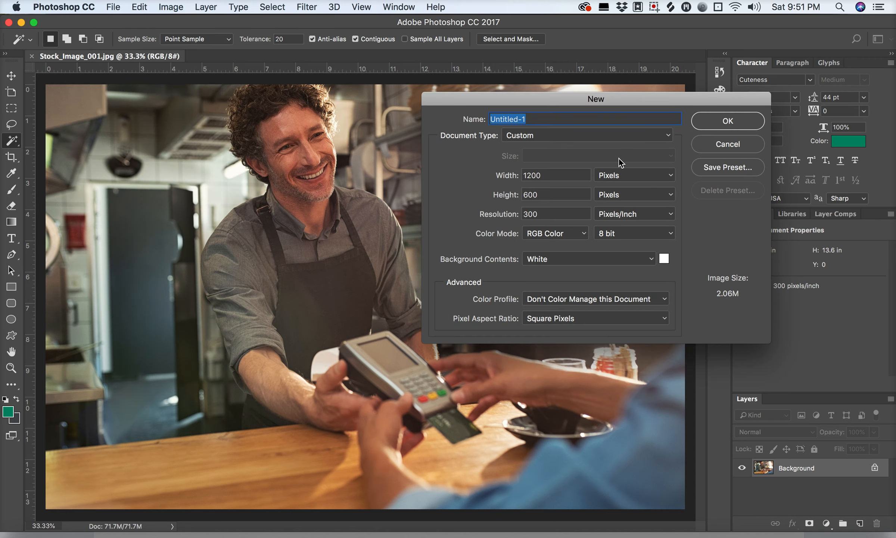
pyautogui.press('BackSpace')
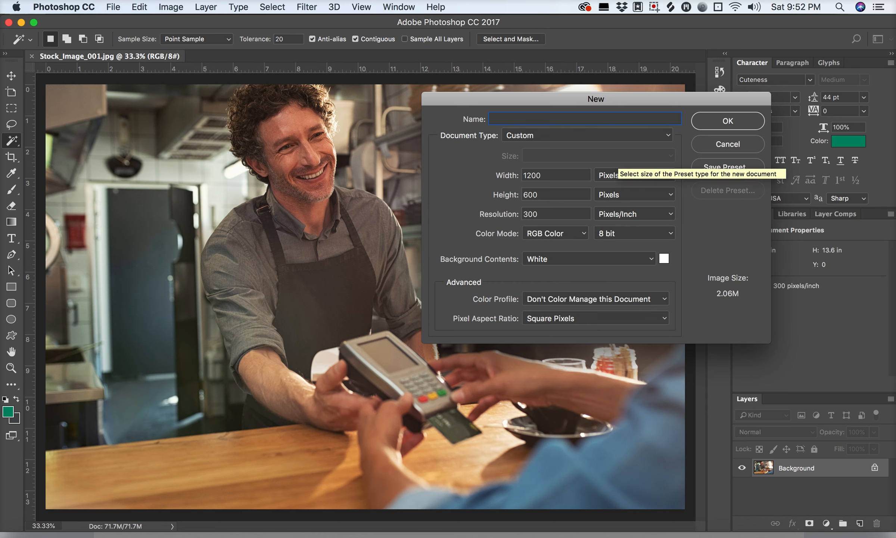
pyautogui.write('Blog Template')
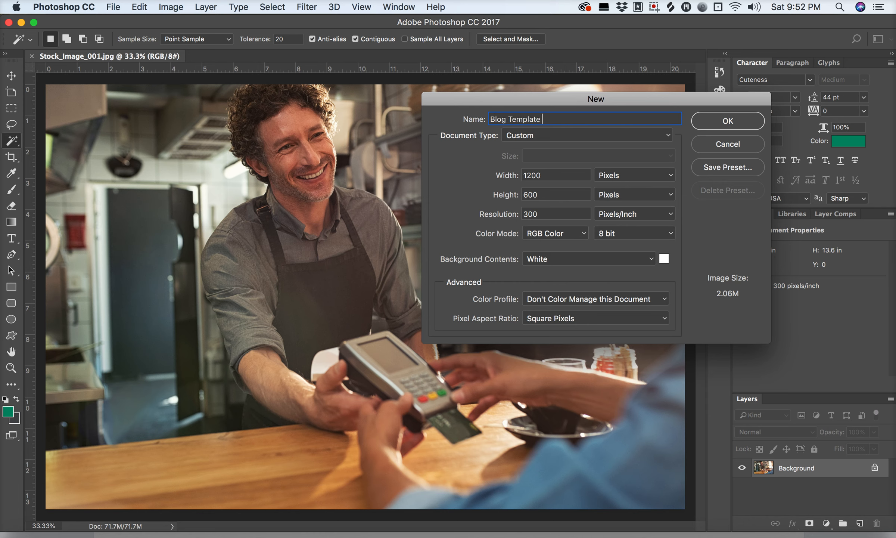
pyautogui.write(' Layout')
pyautogui.doubleClick(541, 213)
pyautogui.click(541, 213)
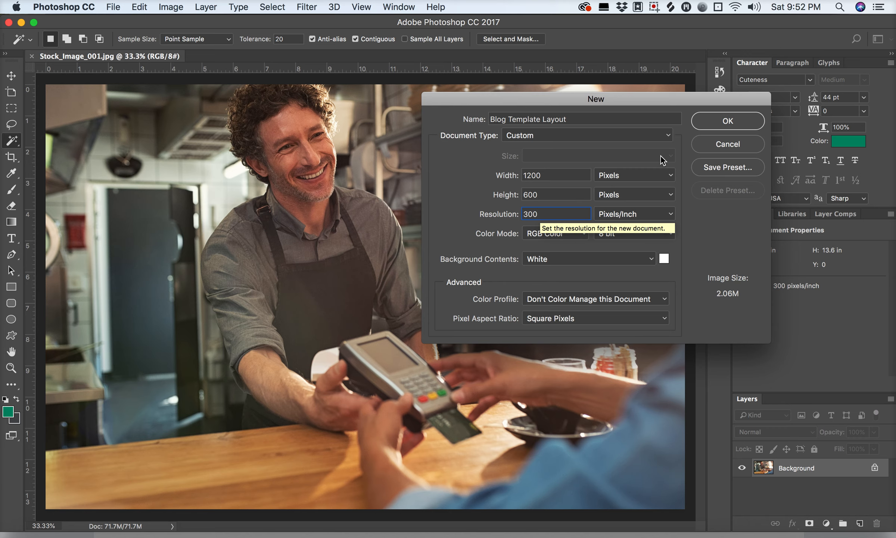
pyautogui.click(734, 126)
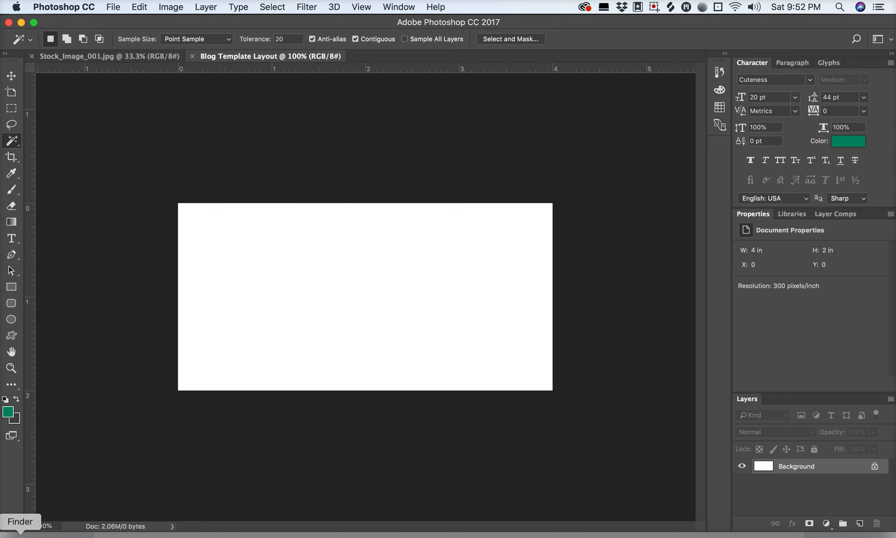
# - Place Stock_Image_001 from Finder's Example folder into the Blog Template Layout document in Photoshop
pyautogui.click(20, 535)
pyautogui.moveTo(265, 127); pyautogui.dragTo(662, 86)
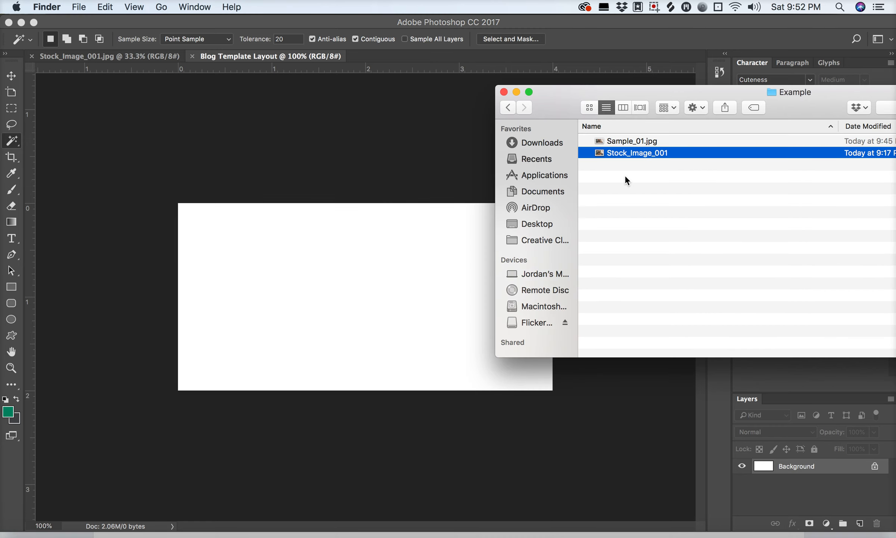
pyautogui.moveTo(623, 152); pyautogui.dragTo(372, 250)
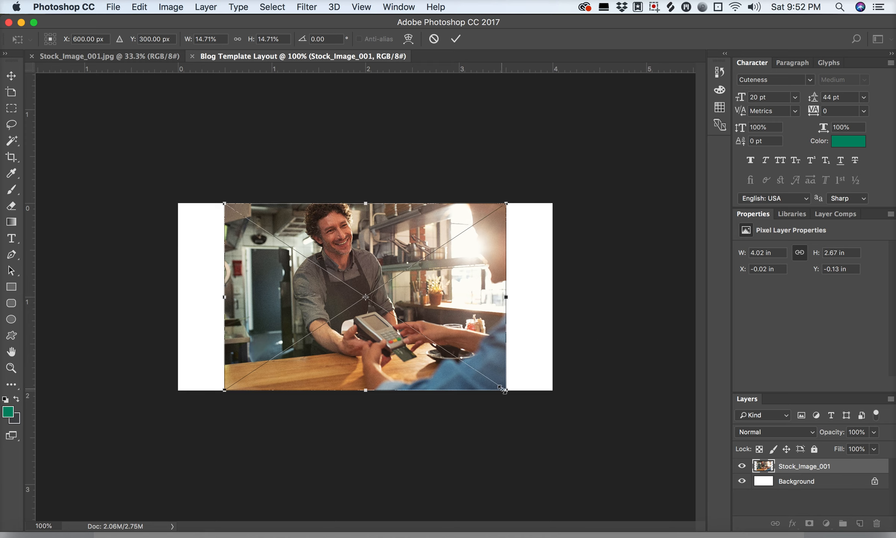
# - Scale the placed image to about 20.2% so it covers the canvas, and center it at about X 600 px, Y 370.5 px
pyautogui.moveTo(505, 390); pyautogui.dragTo(592, 427)
pyautogui.press('cmd+z')
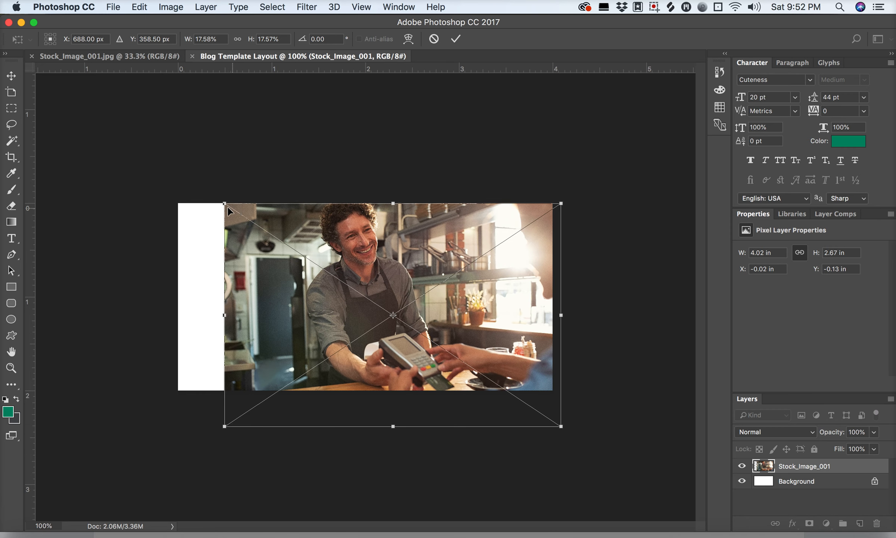
pyautogui.moveTo(224, 203); pyautogui.dragTo(161, 193)
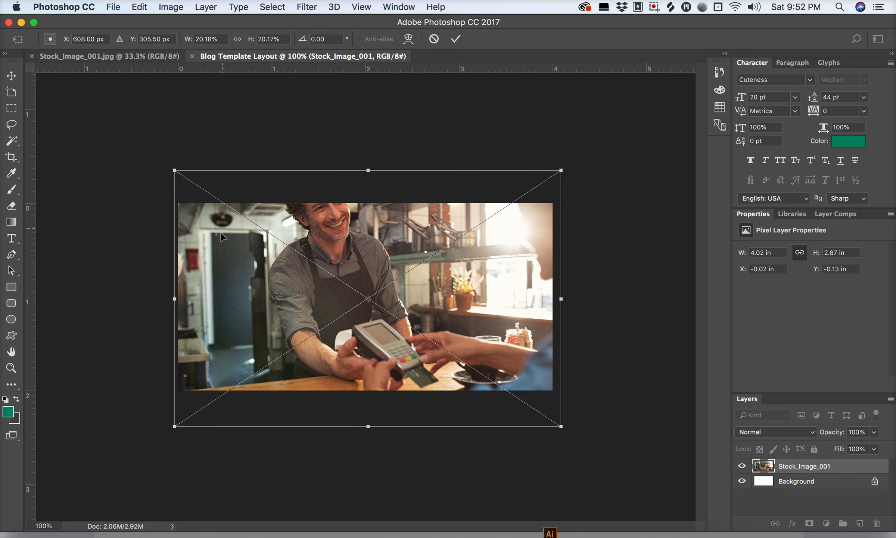
pyautogui.moveTo(223, 234); pyautogui.dragTo(221, 254)
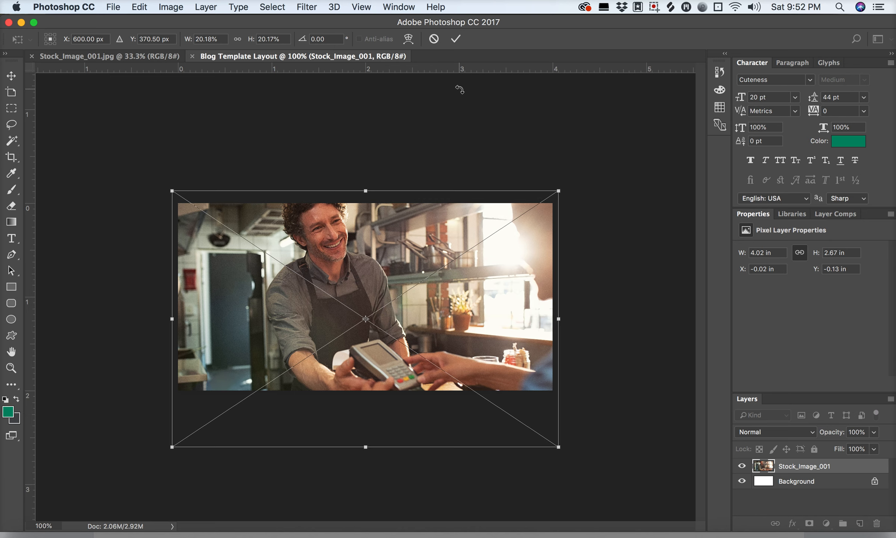
pyautogui.press('Return')
pyautogui.press('w')
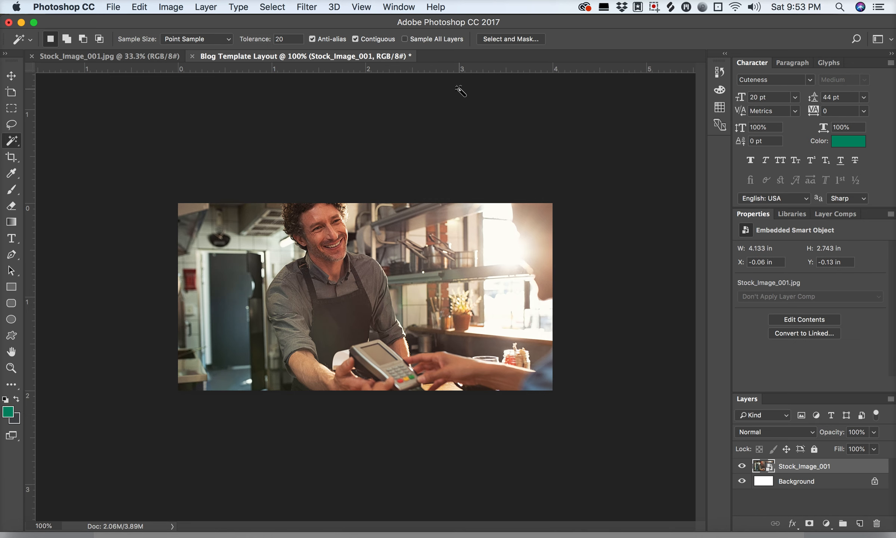
pyautogui.click(113, 6)
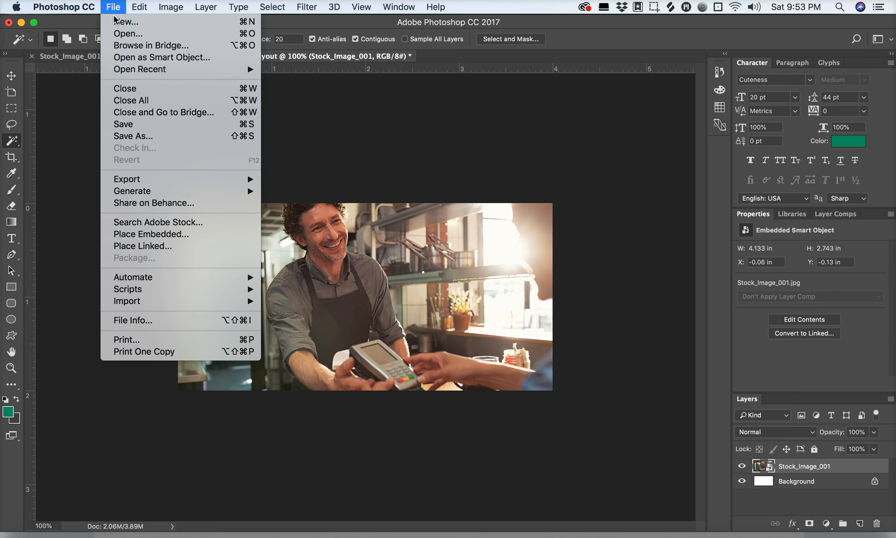
pyautogui.click(127, 137)
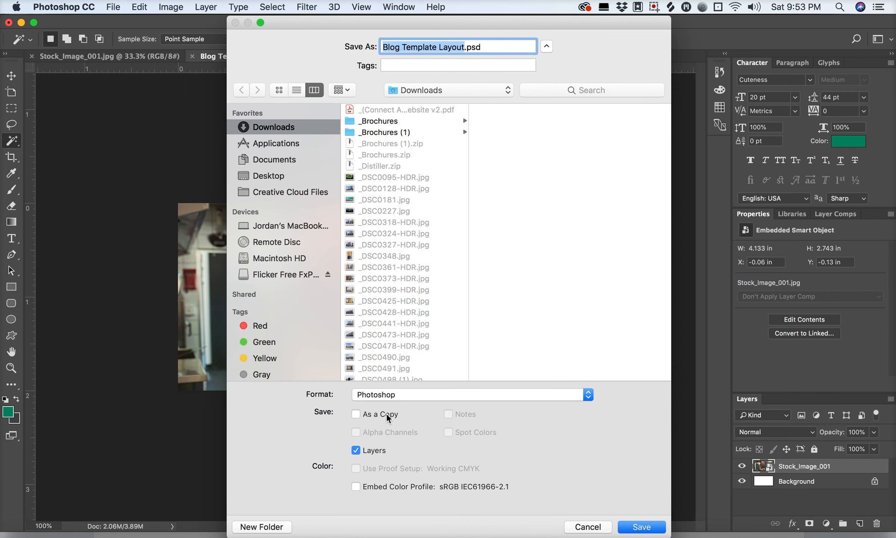
pyautogui.click(387, 396)
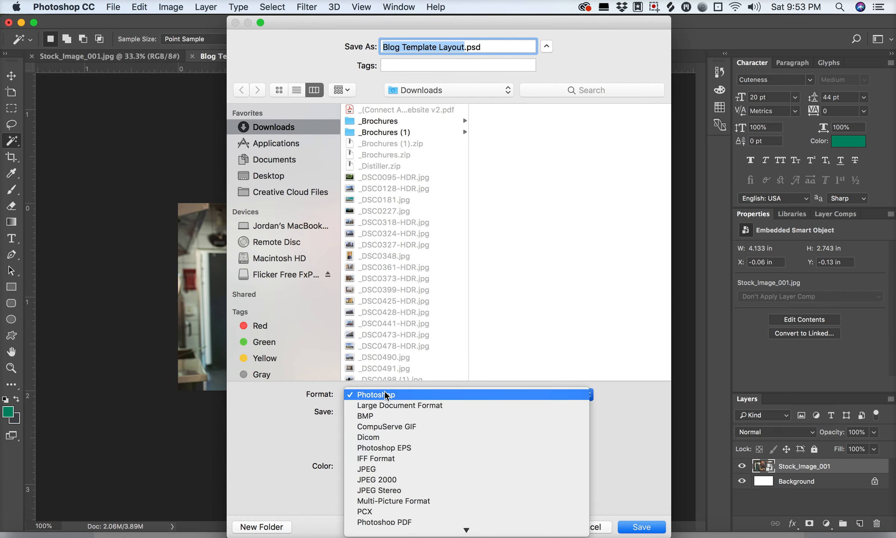
pyautogui.click(385, 469)
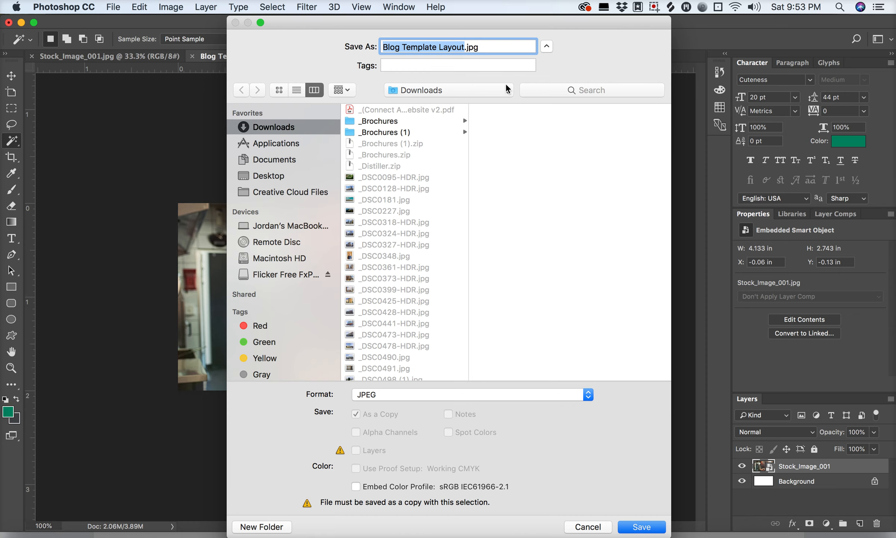
pyautogui.click(593, 526)
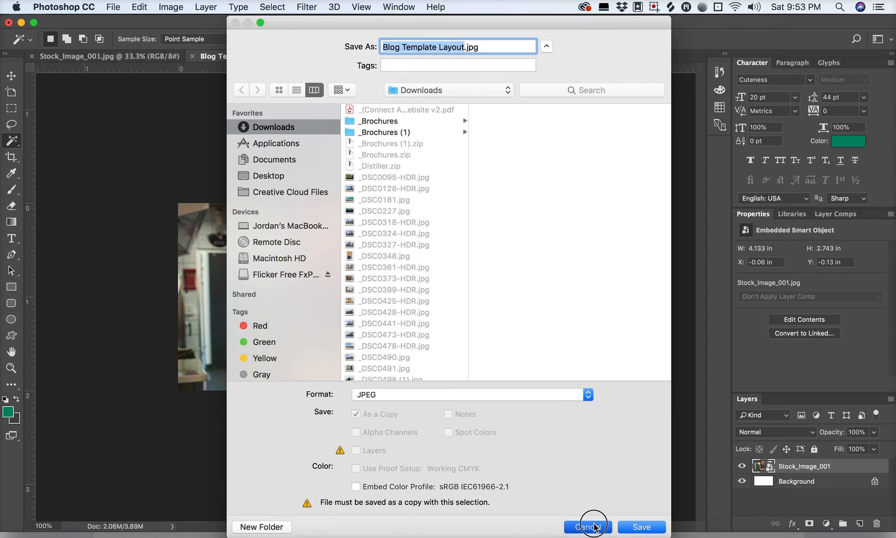
# - Switch to Finder's Example folder and compare the image quality of Stock_Image_001 and Sample_01.jpg in enlarged previews
pyautogui.click(20, 535)
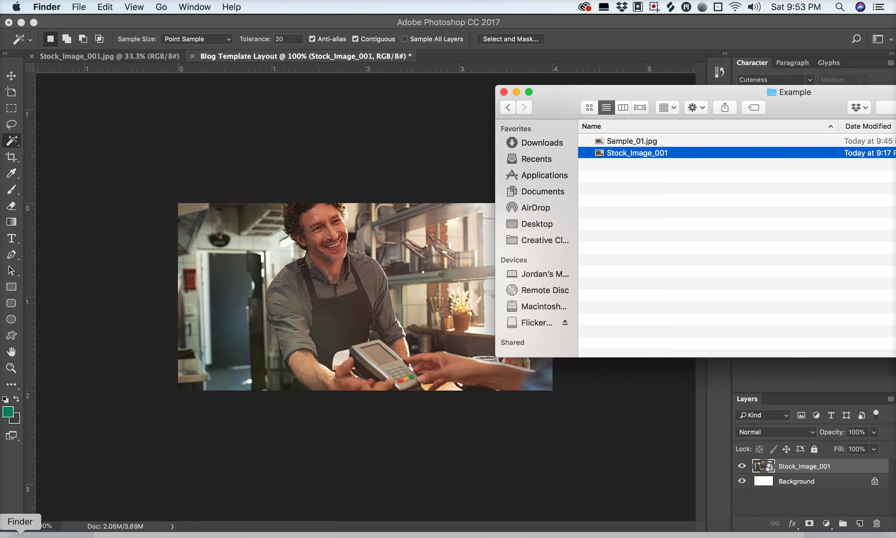
pyautogui.moveTo(565, 107); pyautogui.dragTo(181, 133)
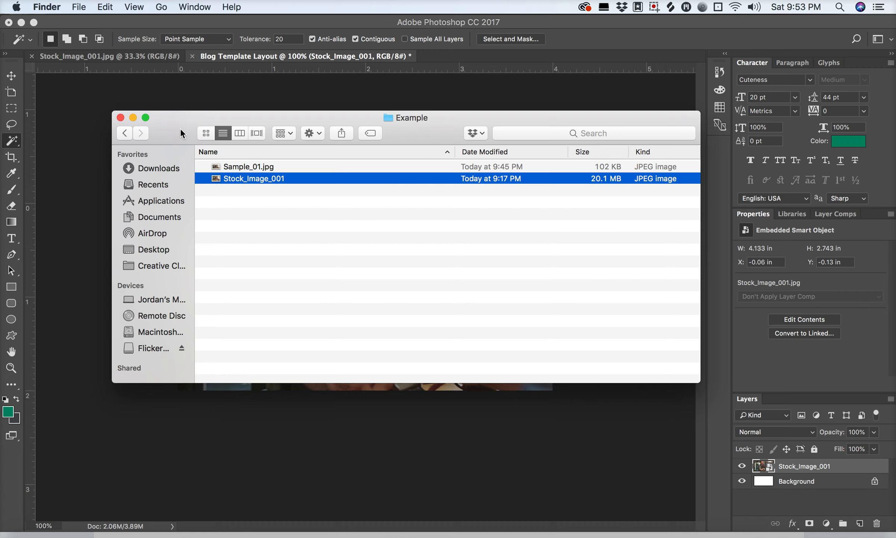
pyautogui.press('Up')
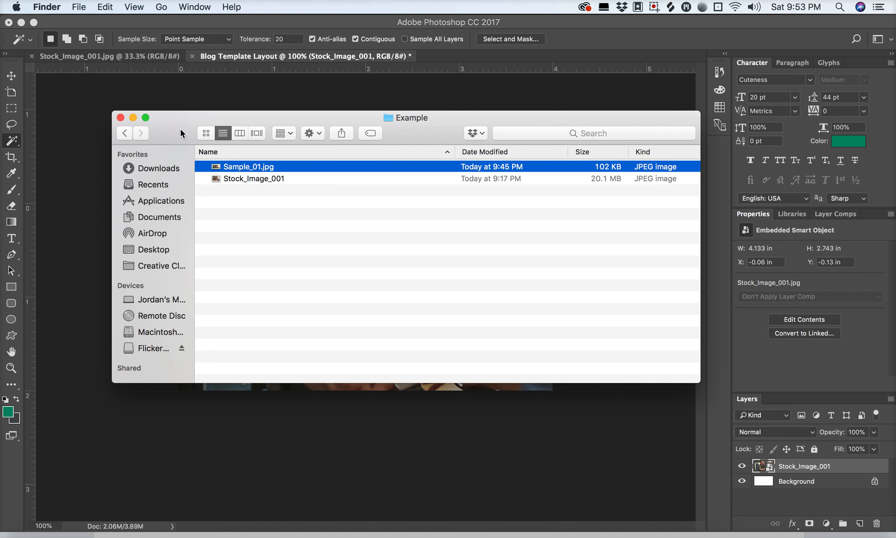
pyautogui.press('Down')
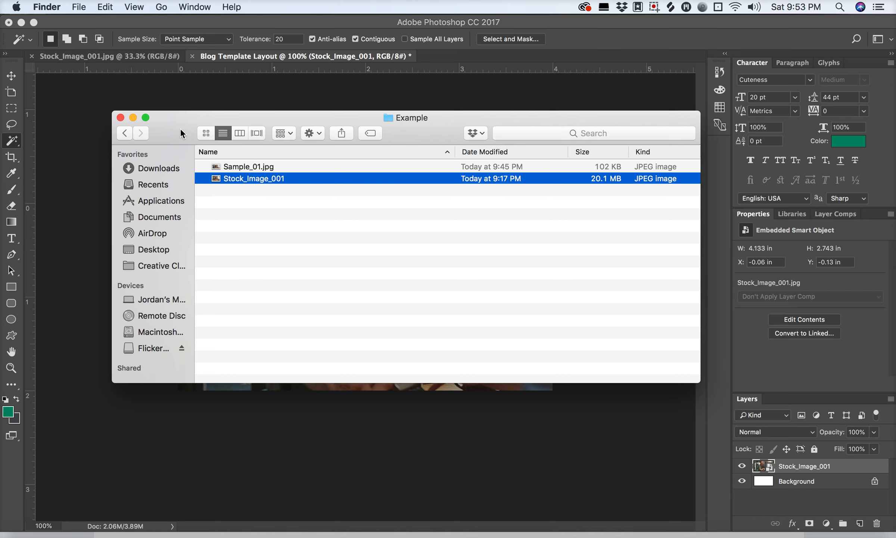
pyautogui.press('space')
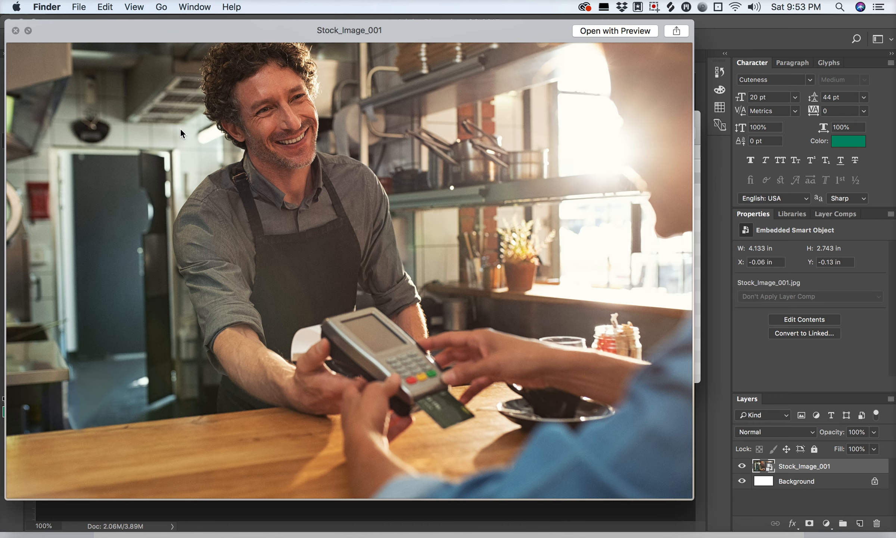
pyautogui.press('Up')
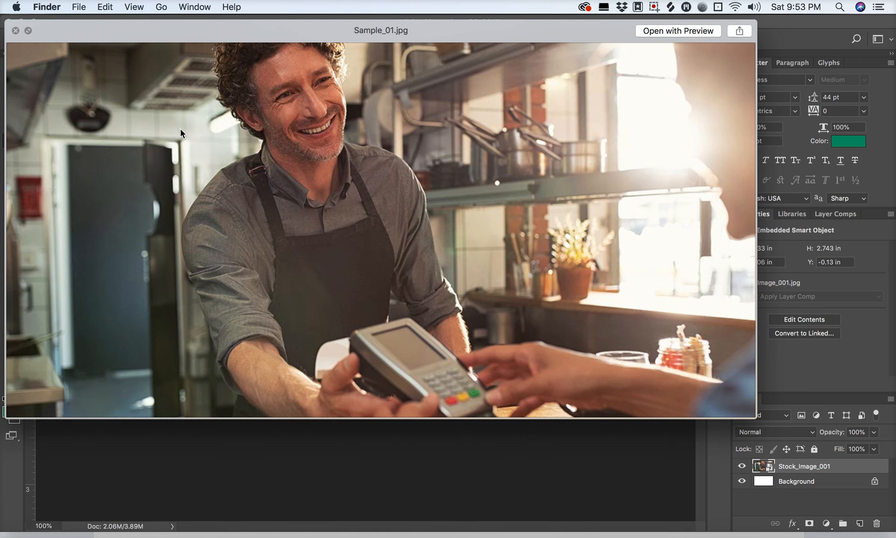
pyautogui.press('Down')
pyautogui.press('Up')
pyautogui.press('Down')
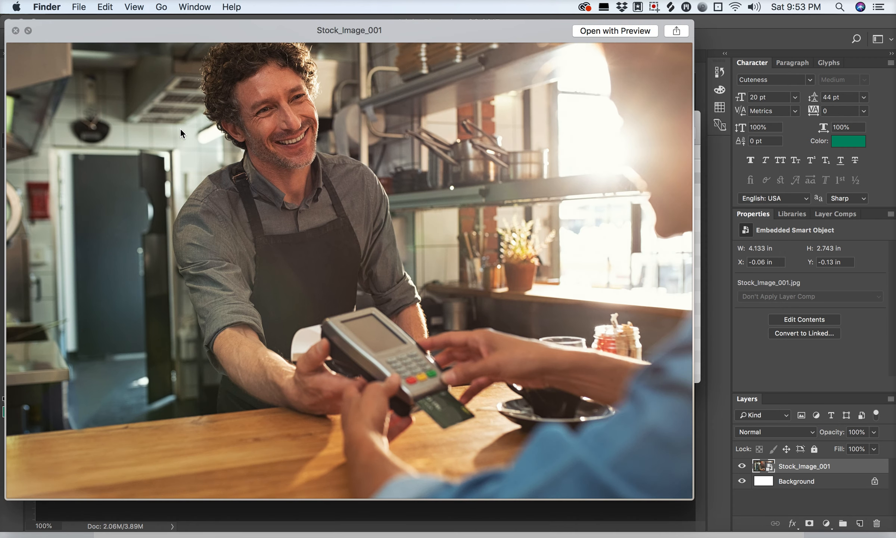
pyautogui.press('Up')
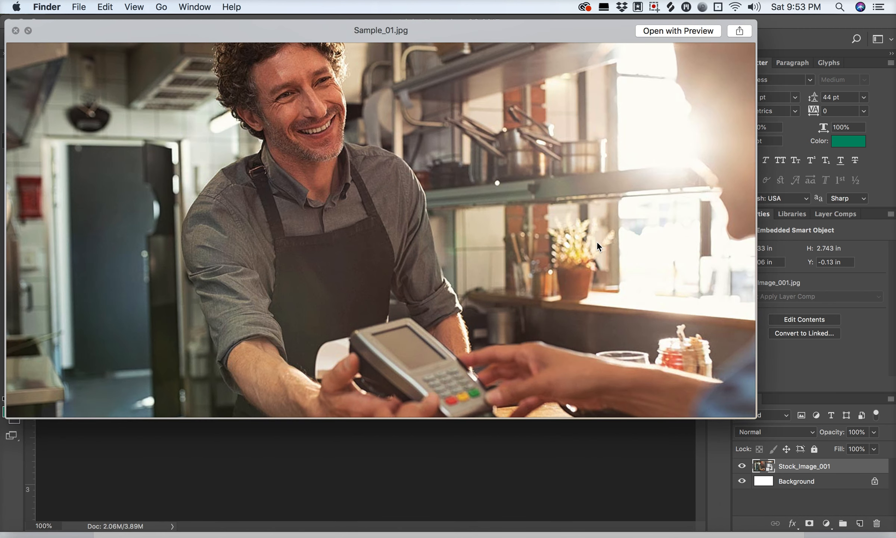
pyautogui.press('Down')
pyautogui.press('Up')
pyautogui.moveTo(752, 417); pyautogui.dragTo(731, 413)
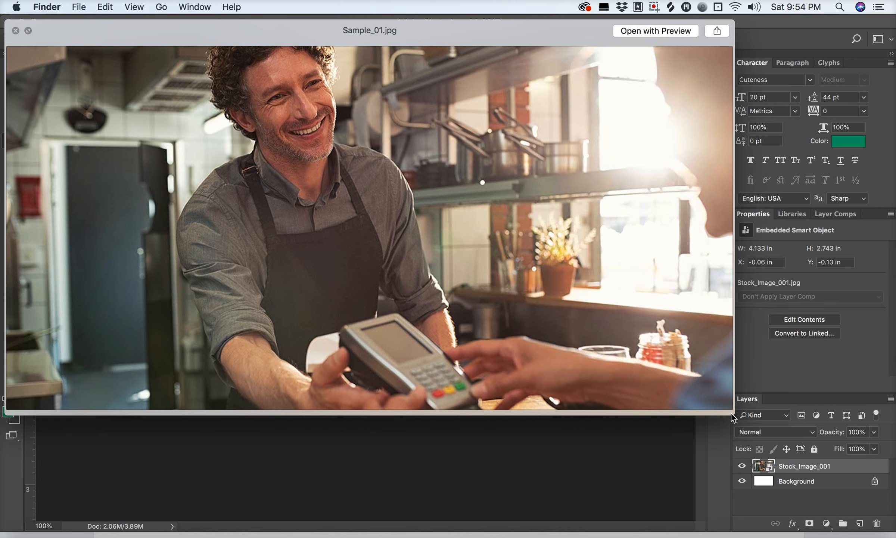
pyautogui.press('space')
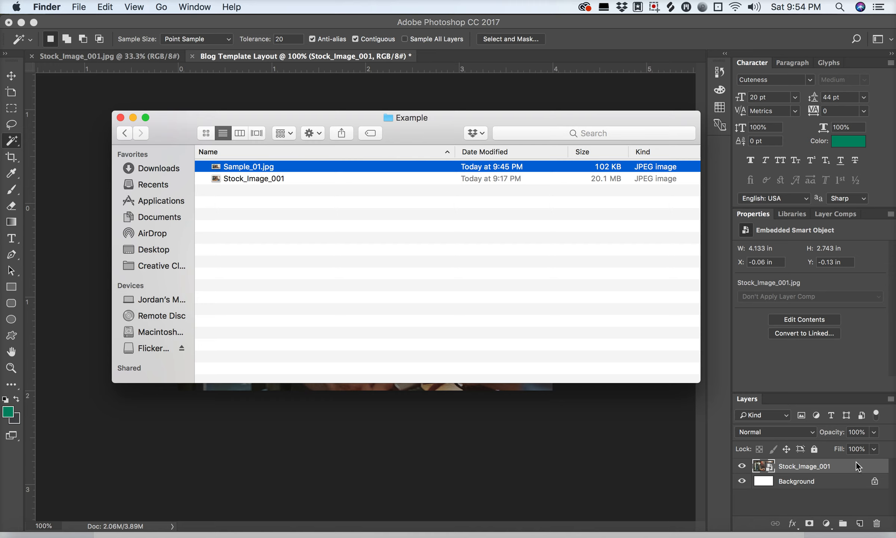
# - Compare the file sizes of Stock_Image_001 and Sample_01.jpg, and return to the page size breakdown in Chrome
pyautogui.click(545, 178)
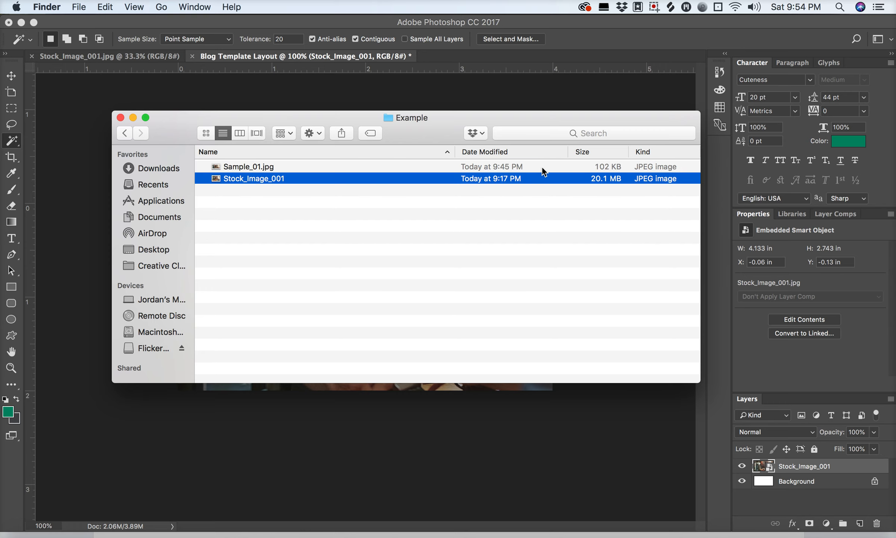
pyautogui.click(541, 167)
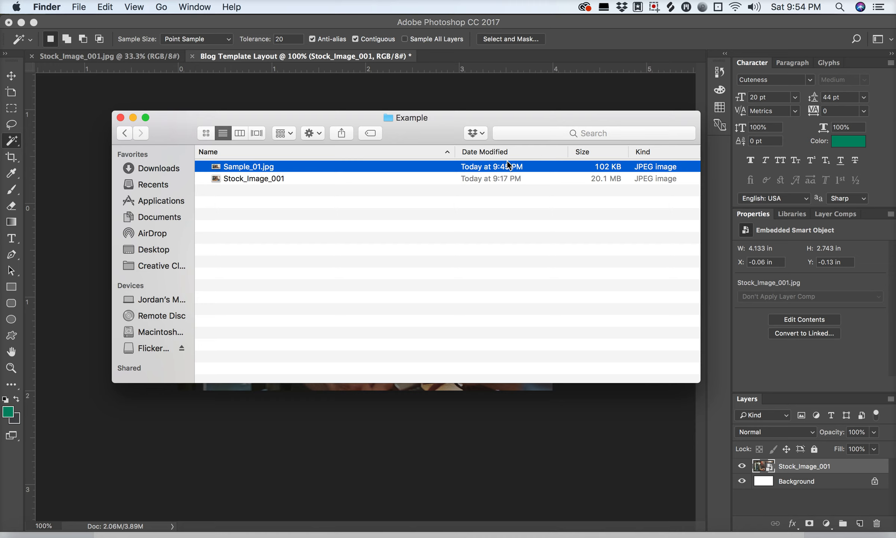
pyautogui.click(515, 180)
pyautogui.press('Up')
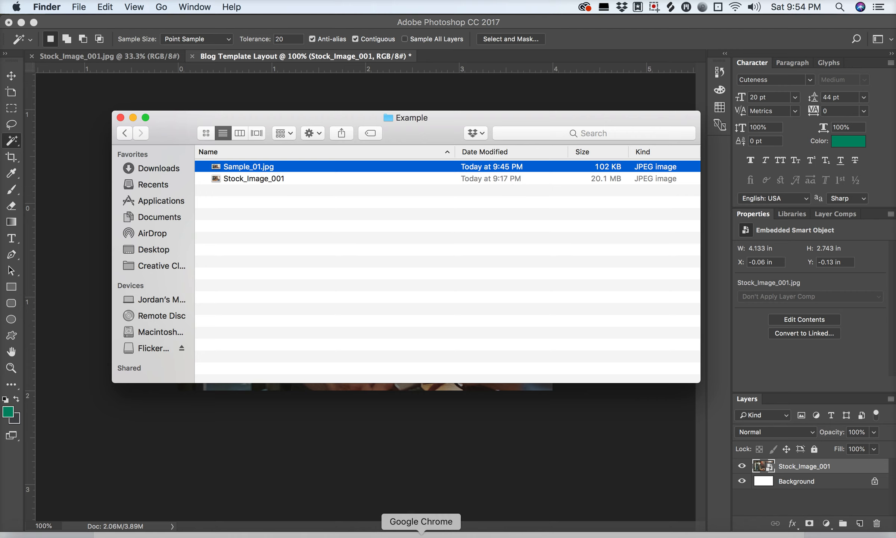
pyautogui.click(421, 536)
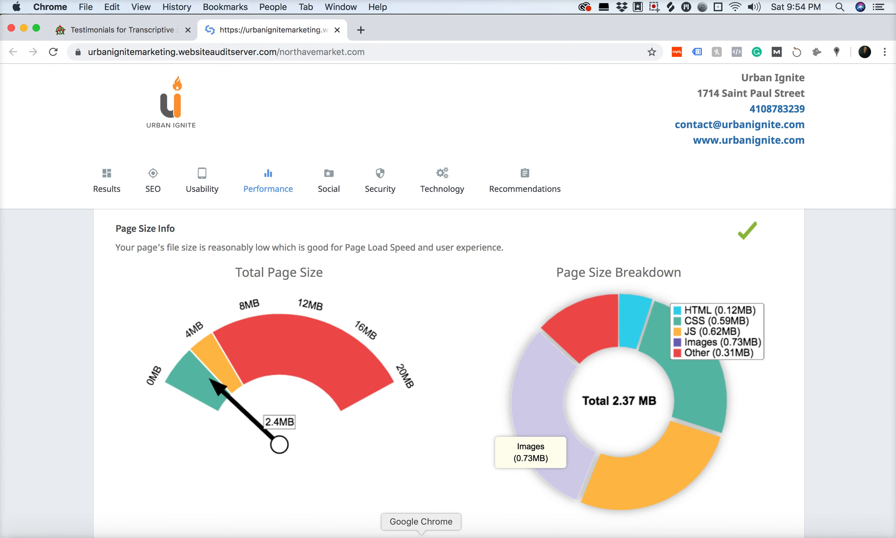